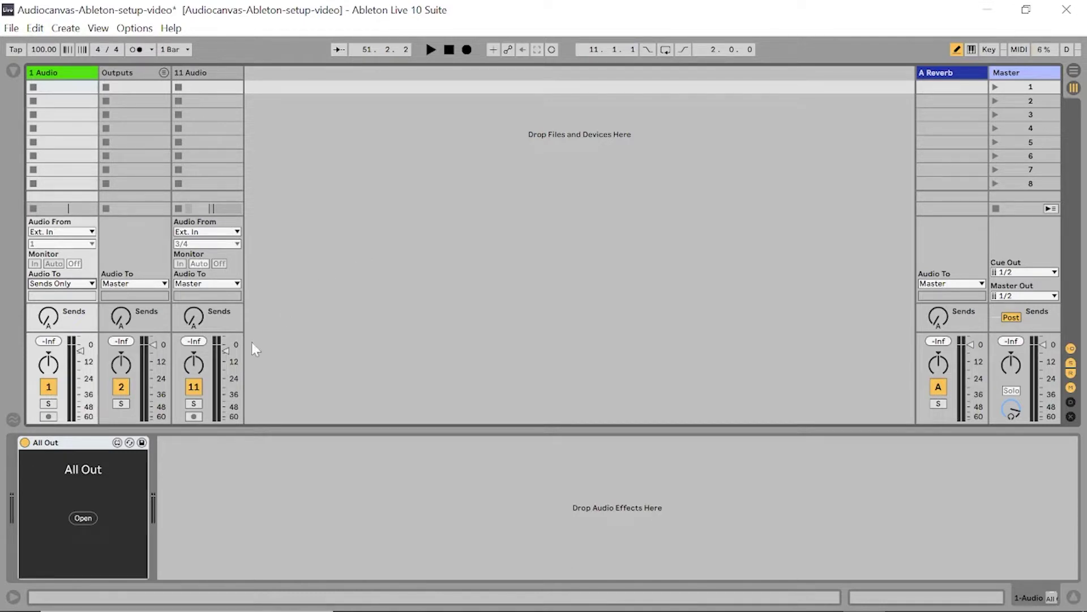
# Step: Open the All Out device and switch Speaker 4 off, then back on
pyautogui.click(84, 517)
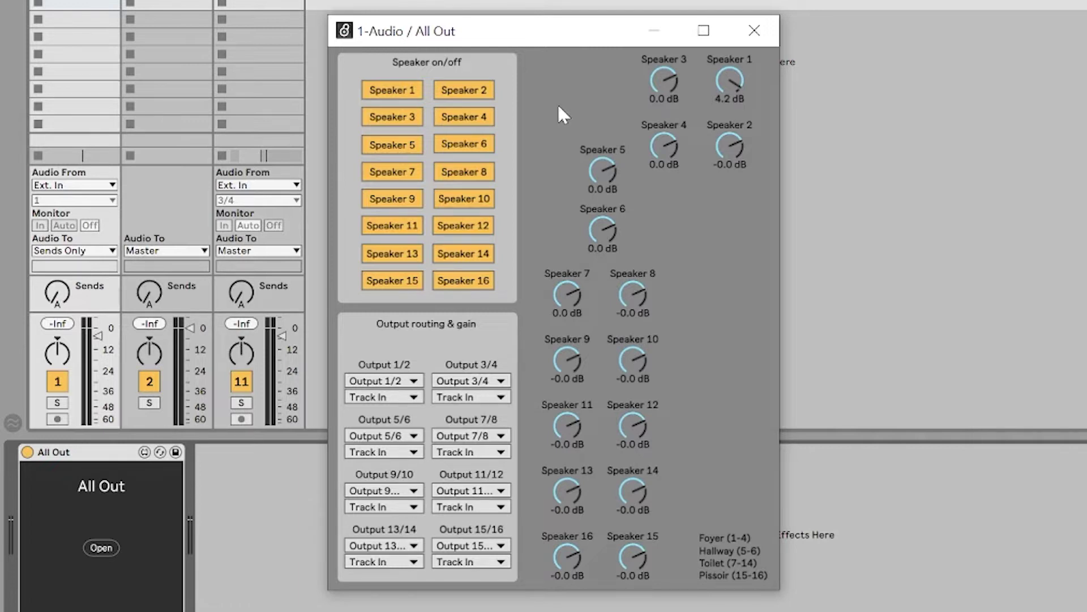
pyautogui.click(444, 118)
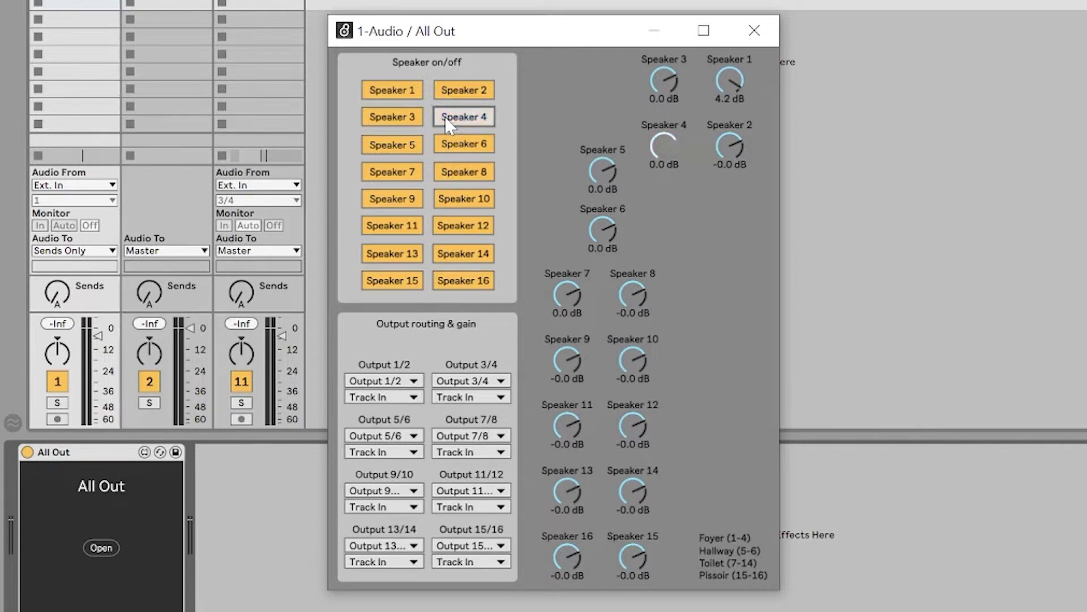
pyautogui.click(444, 116)
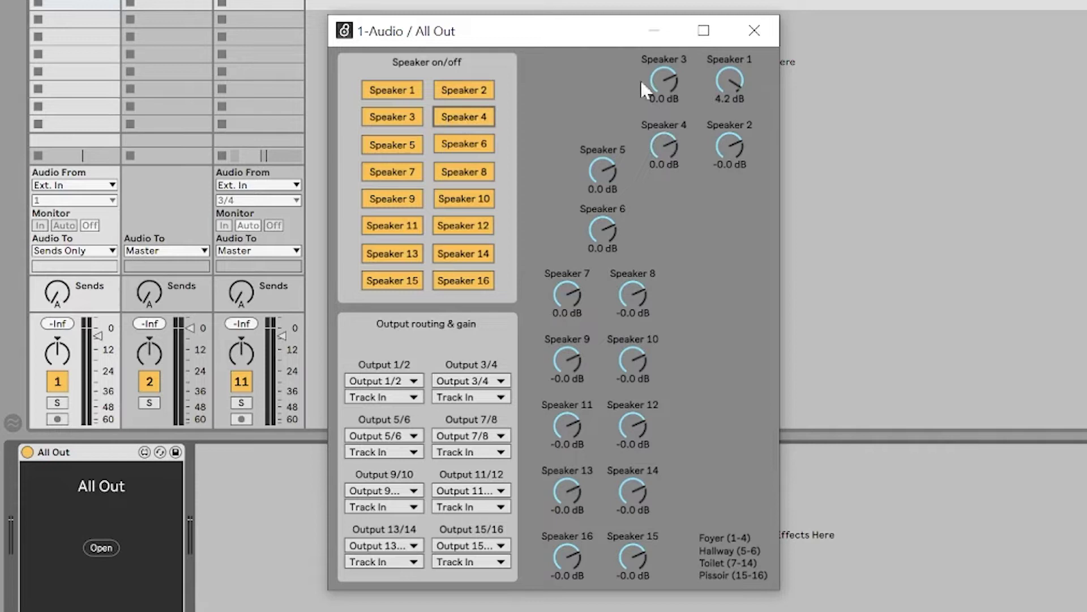
# Step: Adjust Speaker 1's gain, bringing up and dismissing its options, so it ends at 0.0 dB
pyautogui.moveTo(726, 77)
pyautogui.mouseDown()
pyautogui.moveTo(726, 97)
pyautogui.moveTo(725, 63)
pyautogui.moveTo(723, 82)
pyautogui.mouseUp()
pyautogui.rightClick(722, 82)
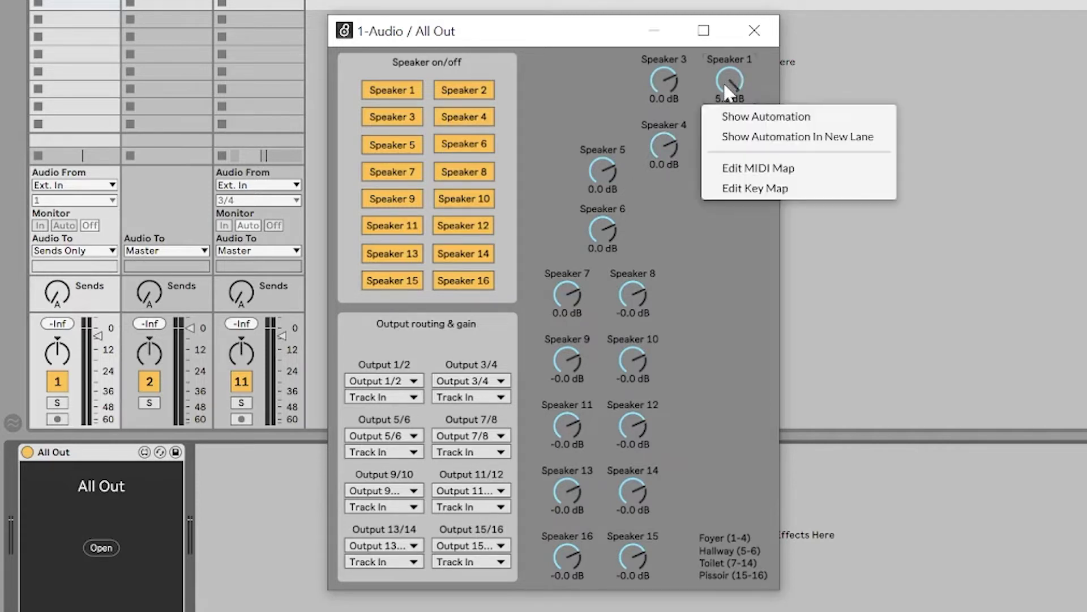
pyautogui.click(590, 107)
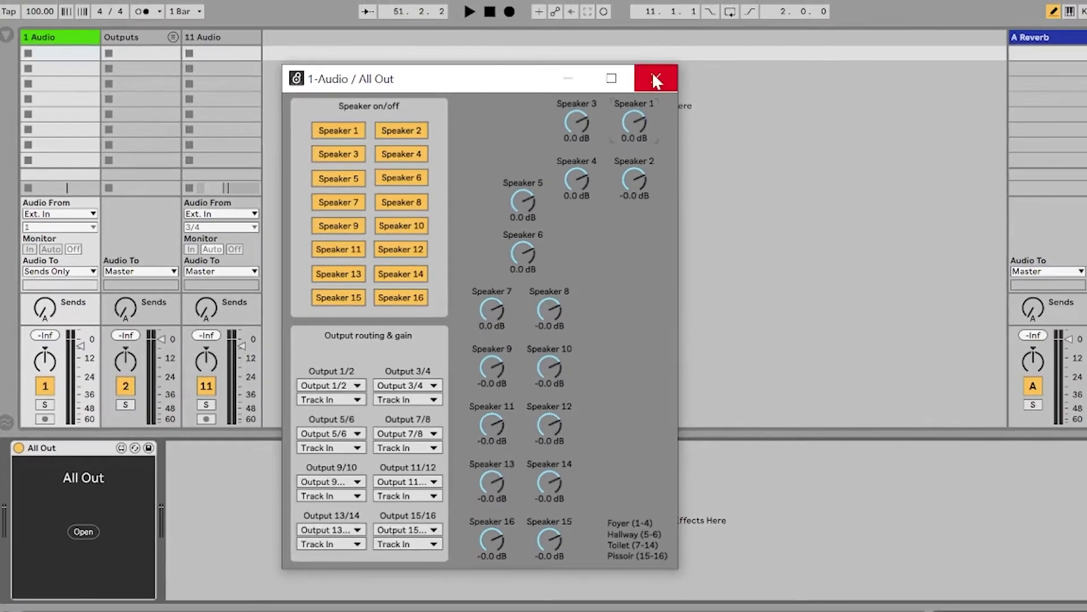
# Step: Close the All Out panel and keep track 1's output on Sends Only
pyautogui.click(755, 30)
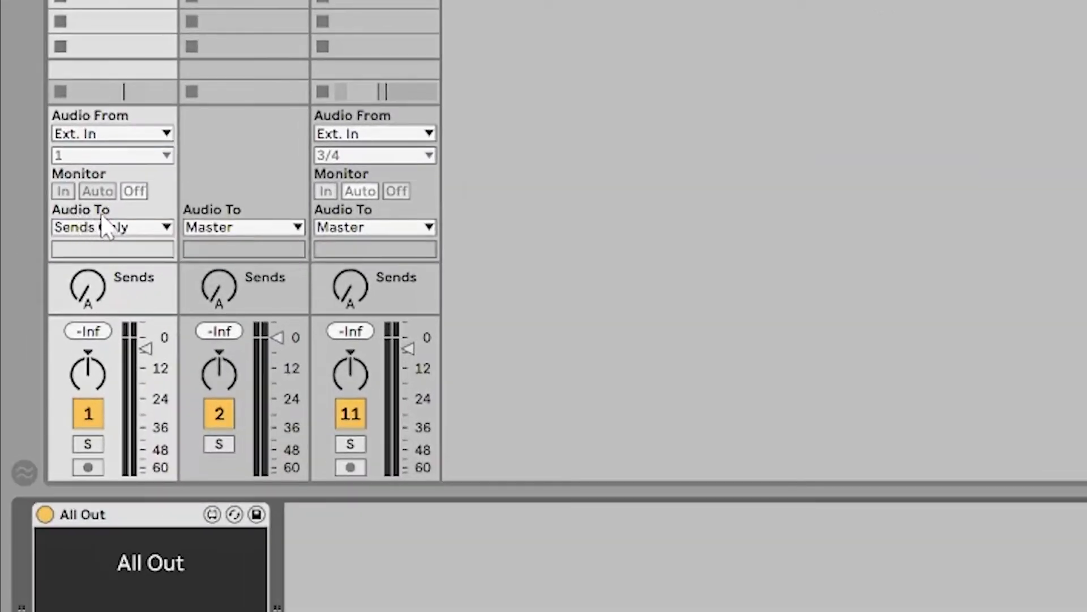
pyautogui.click(124, 231)
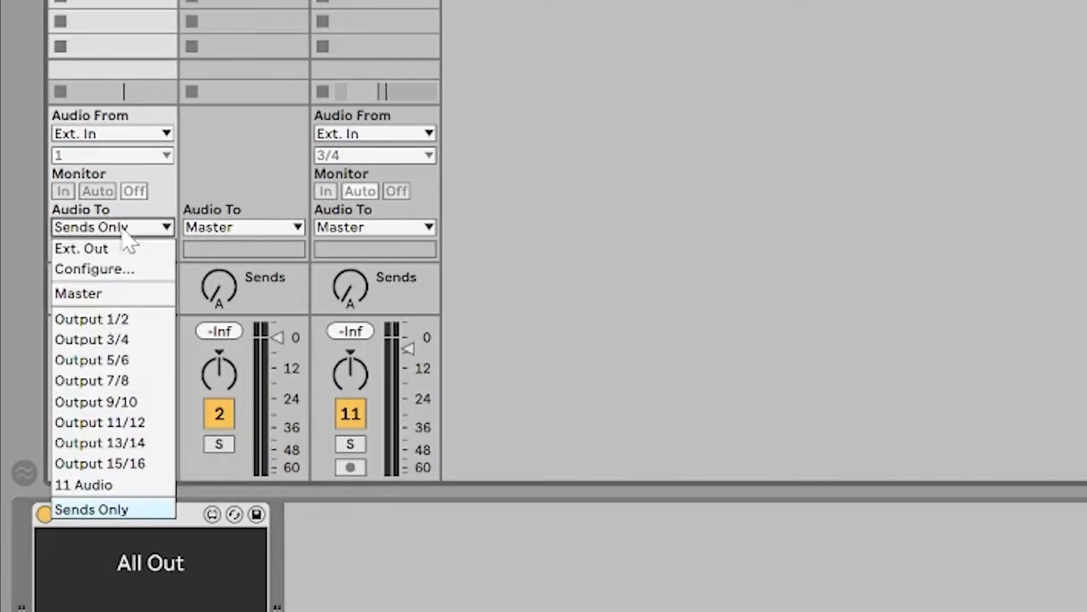
pyautogui.click(391, 544)
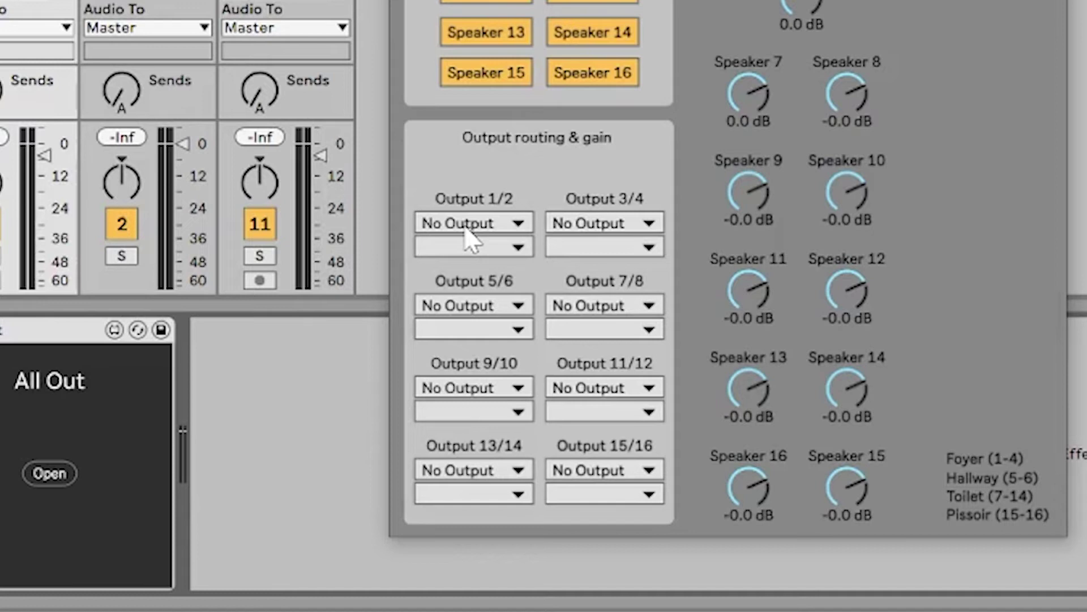
# Step: Route All Out pairs 1/2, 3/4, 5/6 and 7/8 to their matching hardware outputs
pyautogui.click(467, 226)
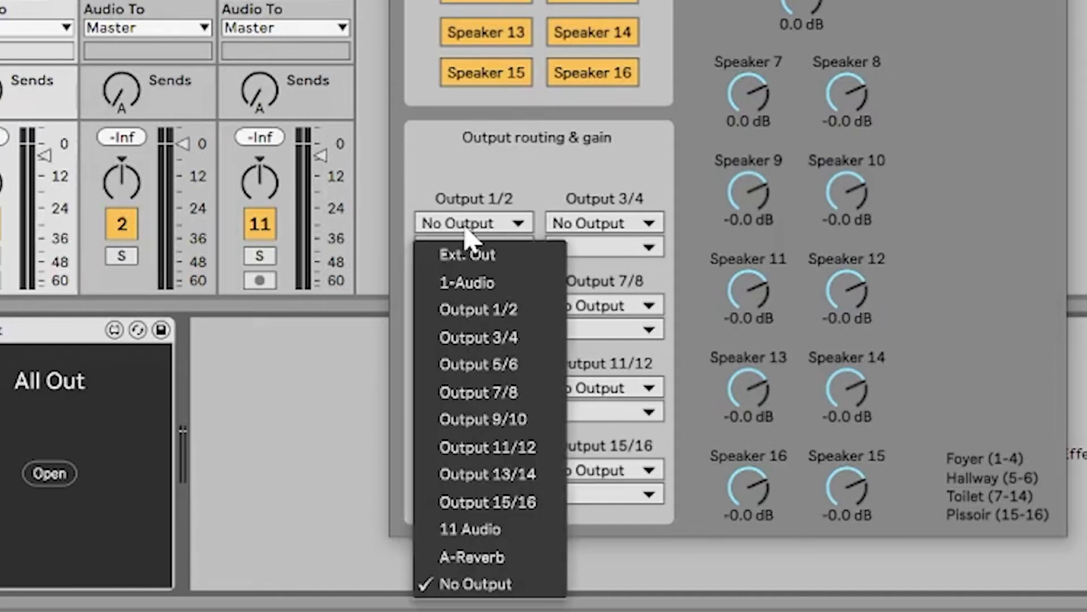
pyautogui.click(510, 309)
pyautogui.click(586, 225)
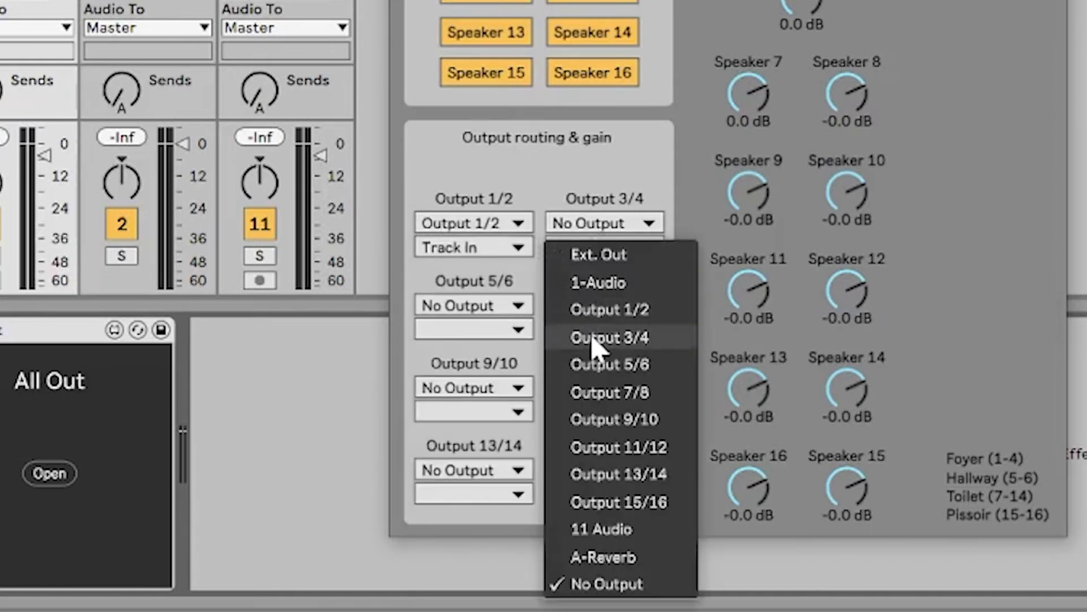
pyautogui.click(609, 338)
pyautogui.click(524, 306)
pyautogui.click(493, 52)
pyautogui.click(589, 309)
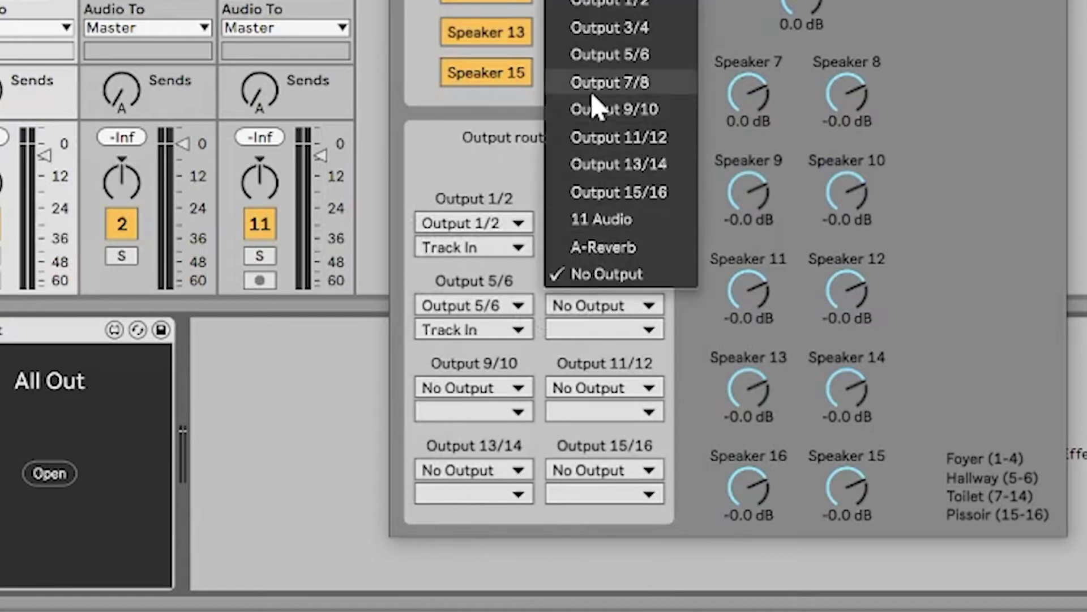
pyautogui.click(609, 83)
# Step: Route All Out pairs 9/10, 11/12, 13/14 and 15/16 to their matching hardware outputs
pyautogui.click(475, 388)
pyautogui.click(513, 193)
pyautogui.click(603, 388)
pyautogui.click(609, 221)
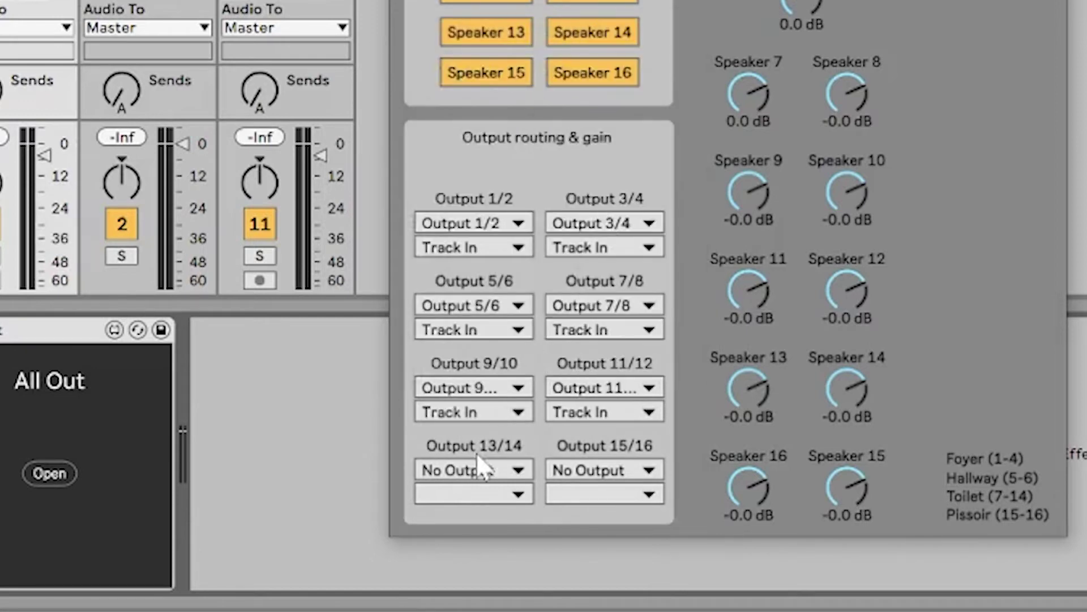
pyautogui.click(476, 470)
pyautogui.click(527, 323)
pyautogui.click(603, 470)
pyautogui.click(617, 362)
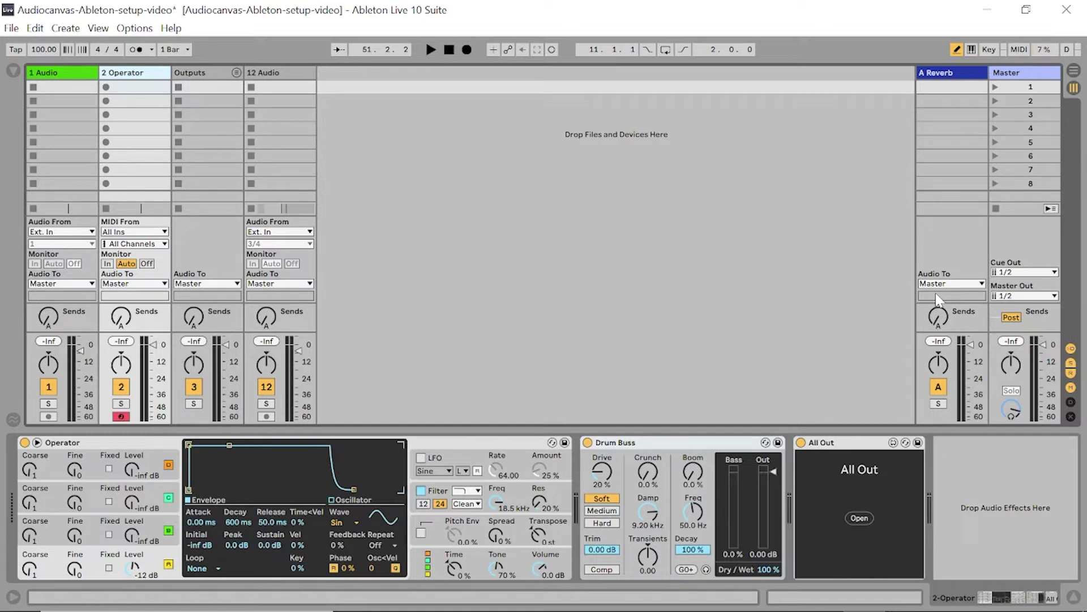
# Step: Bring the 1 Operator track's device chain into focus
pyautogui.click(503, 453)
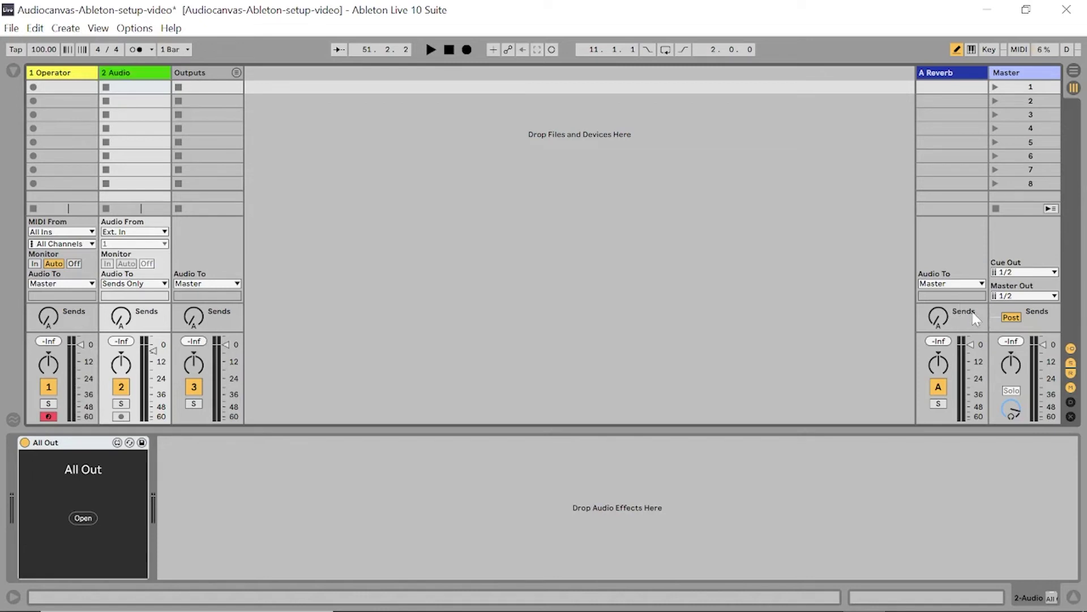
# Step: Set the Operator track's output to Sends Only and duplicate 2 Audio with Ctrl+D
pyautogui.click(61, 283)
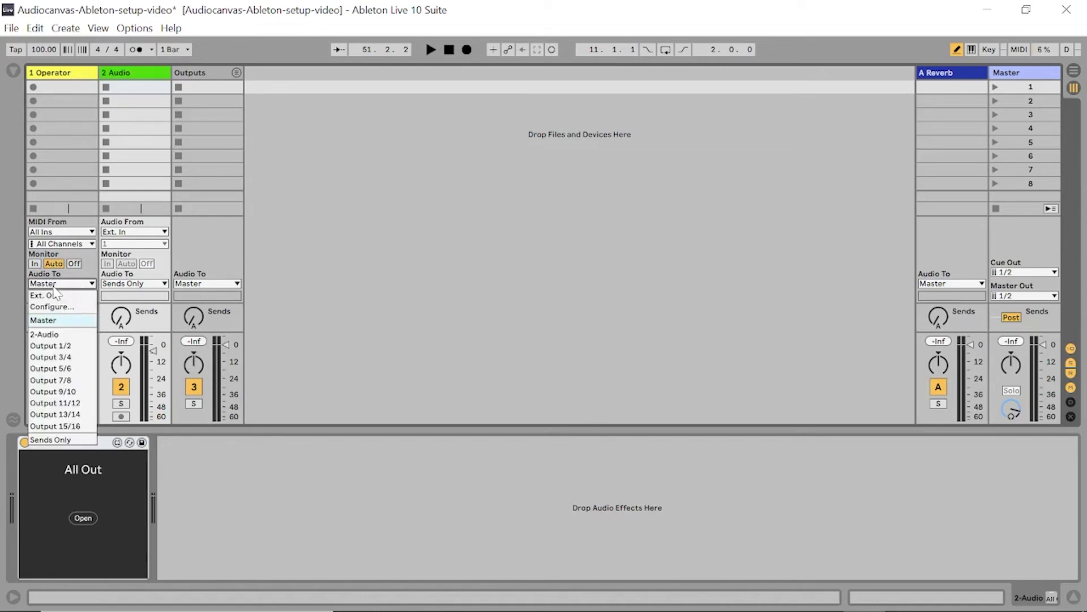
pyautogui.click(56, 294)
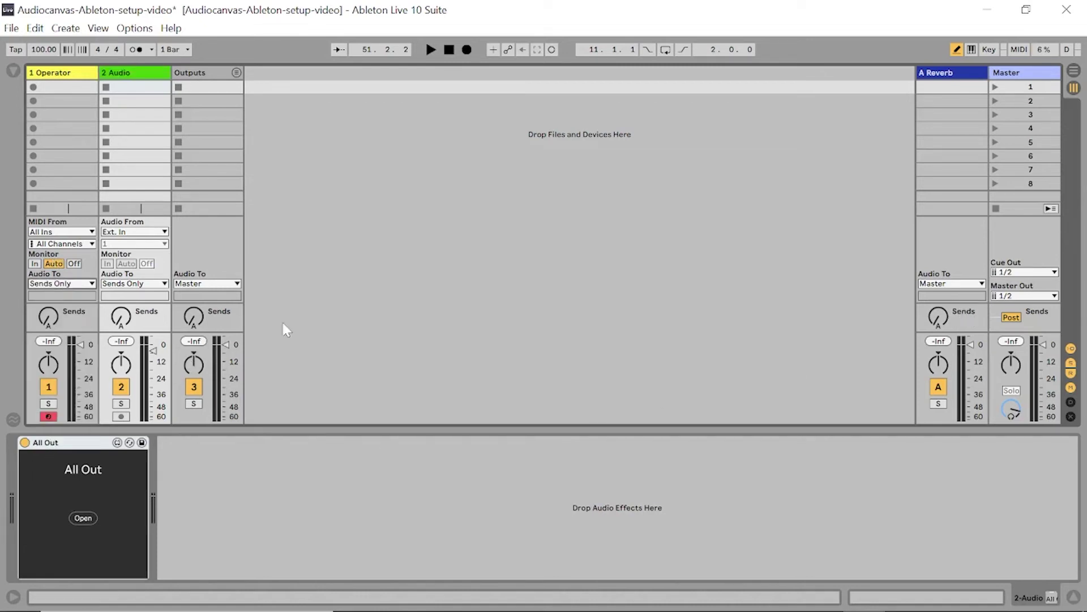
pyautogui.click(142, 72)
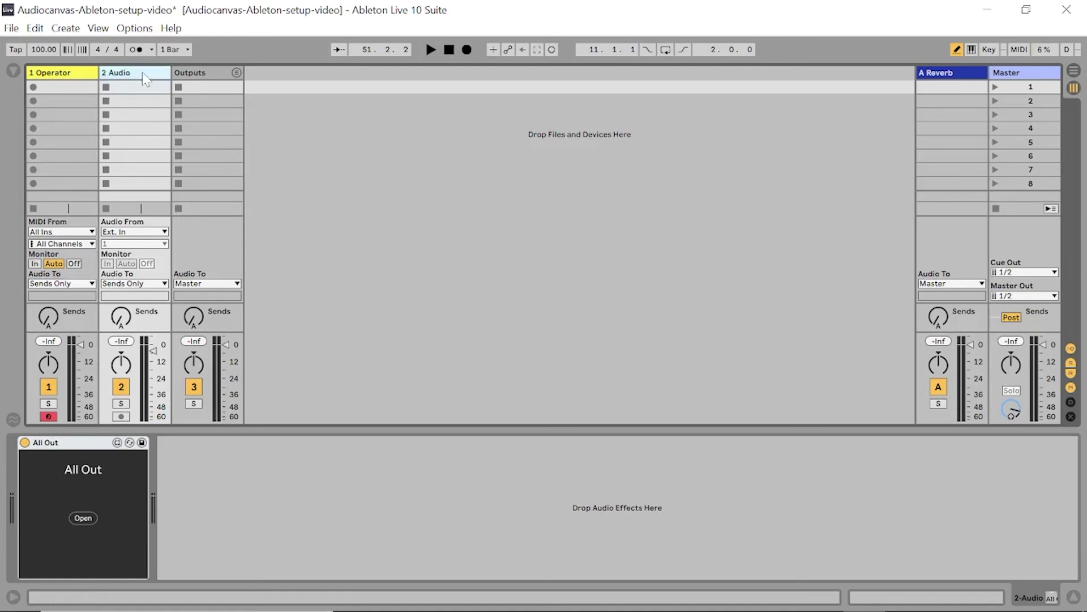
pyautogui.hotkey('ctrl', 'd')
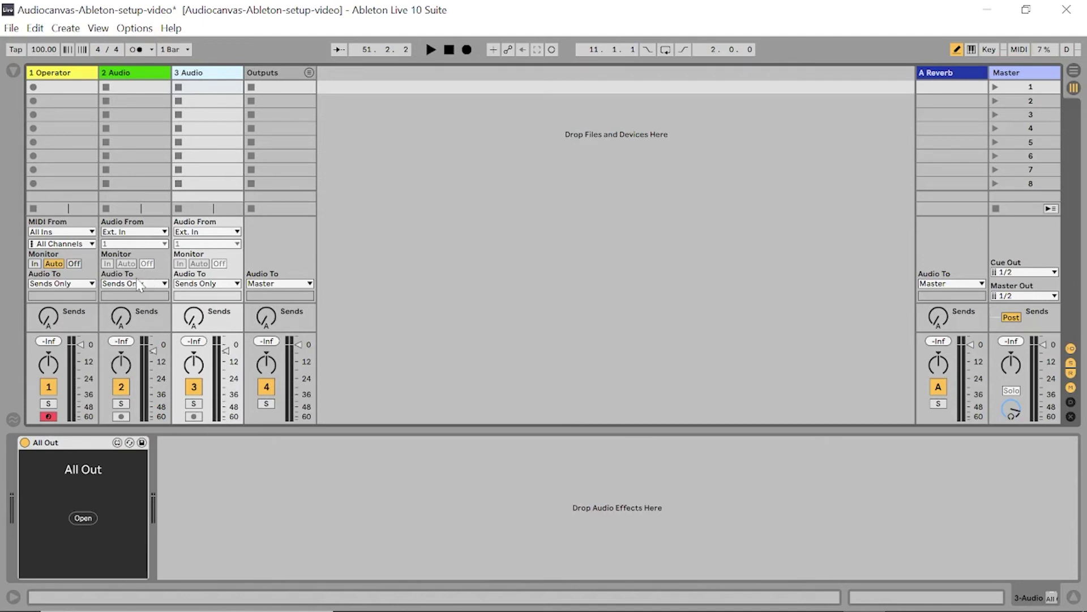
# Step: Set both 2 Audio's and 3 Audio's input to 1-Operator (Post Mixer)
pyautogui.click(144, 233)
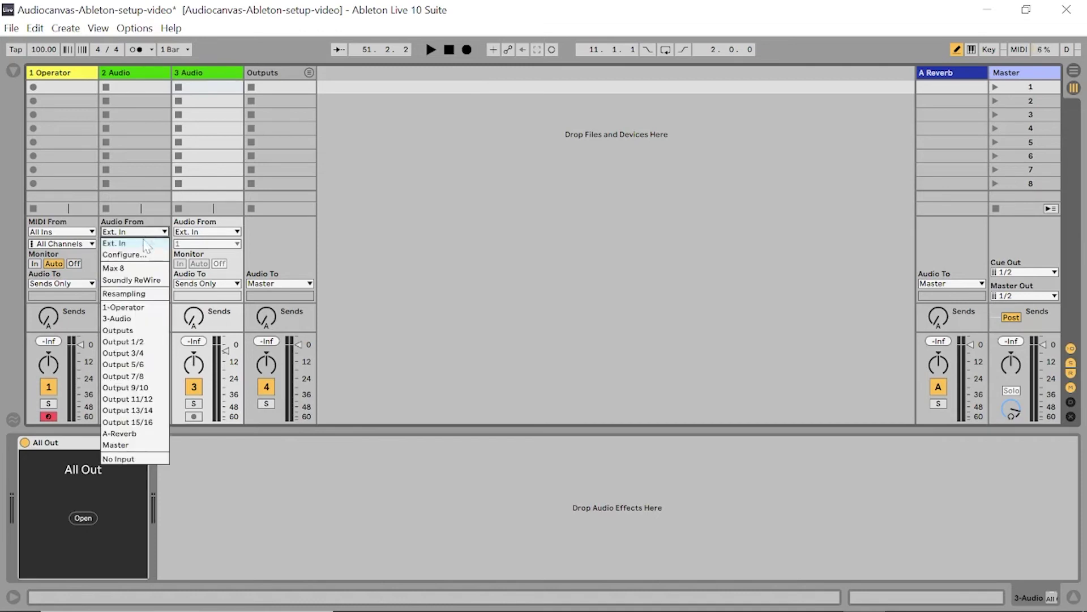
pyautogui.click(138, 309)
pyautogui.click(206, 232)
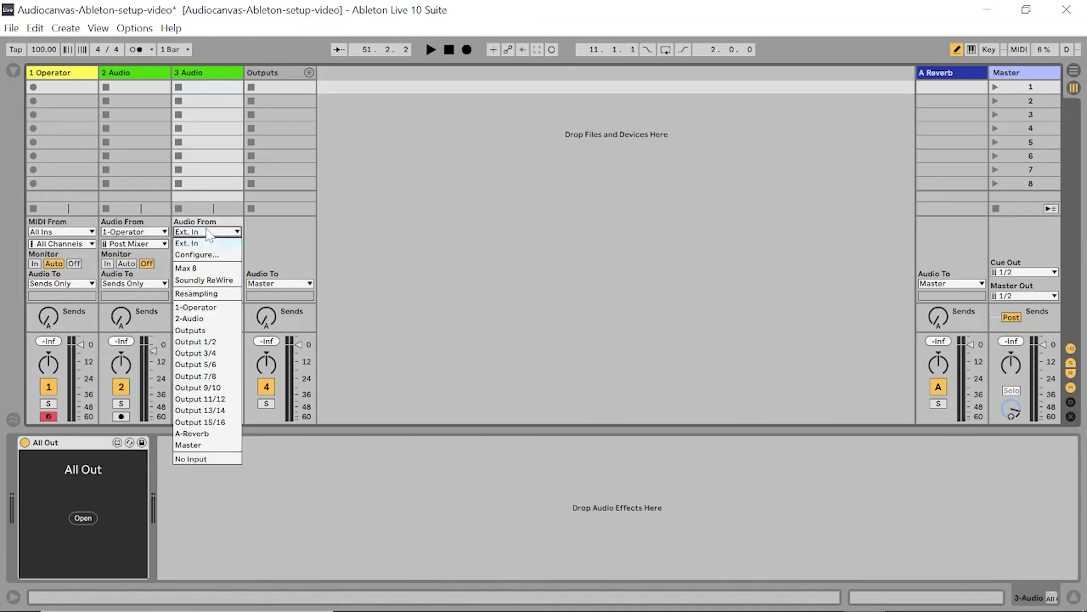
pyautogui.click(215, 304)
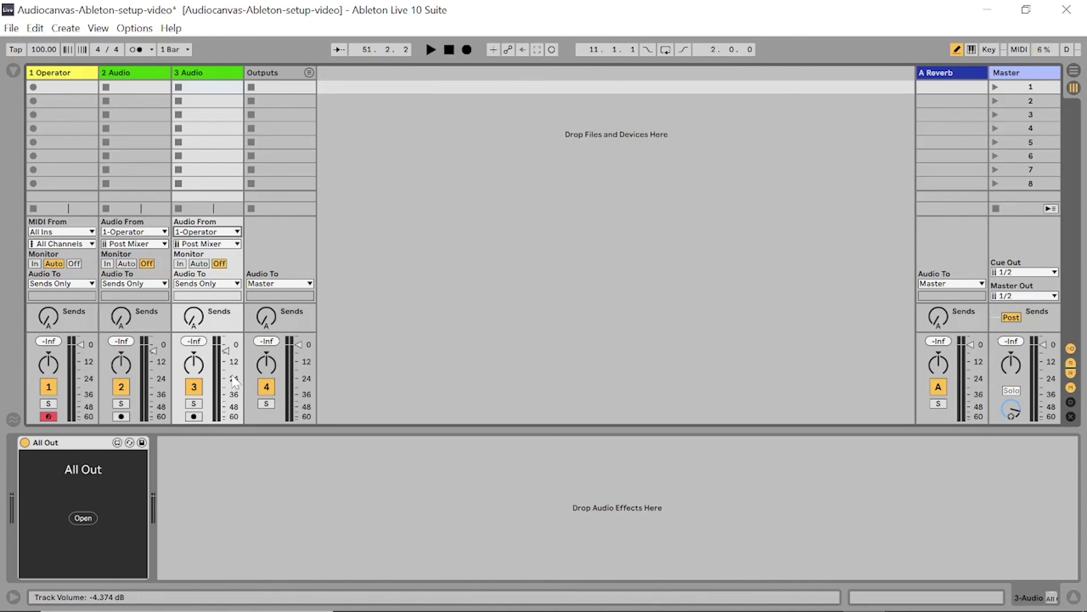
# Step: From the Browser's Audio Effects, insert Dynamic Tube, then Chorus, ahead of All Out on 3 Audio
pyautogui.hotkey('ctrl', 'alt', 'b')
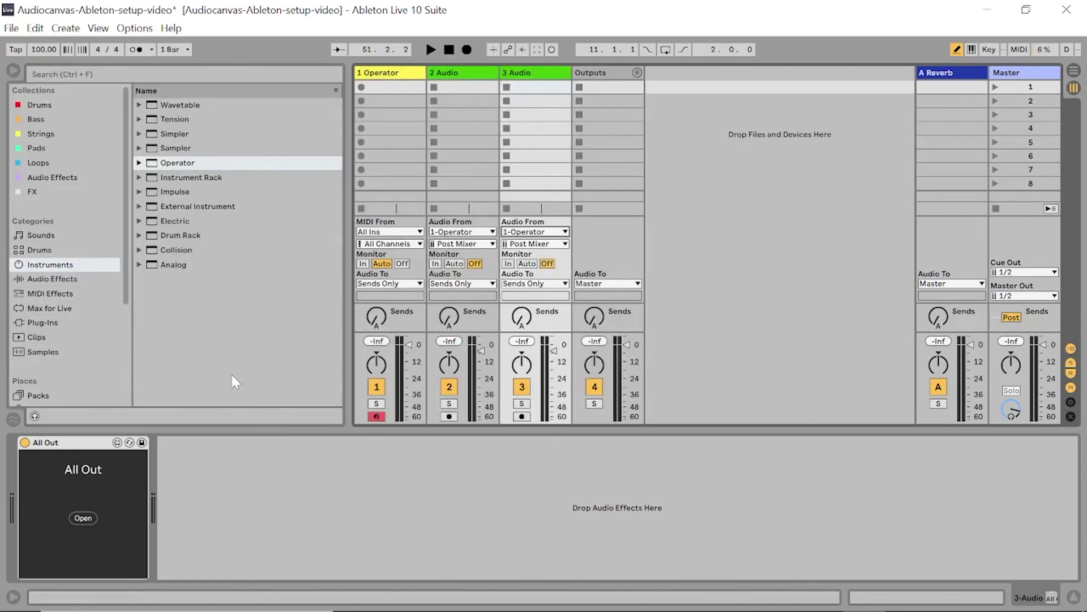
pyautogui.click(43, 272)
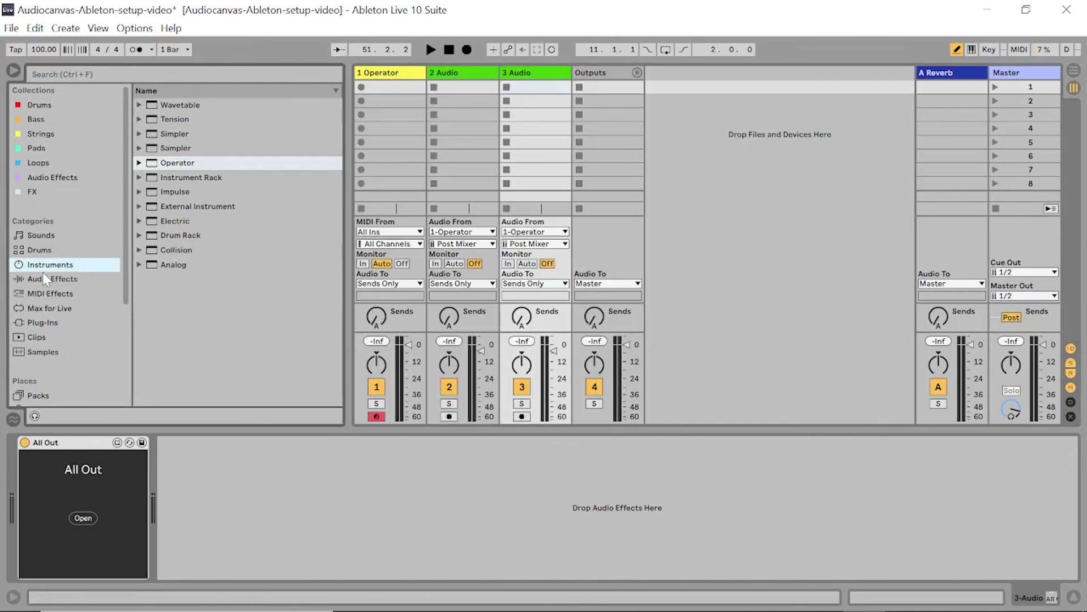
pyautogui.moveTo(171, 277); pyautogui.dragTo(21, 475)
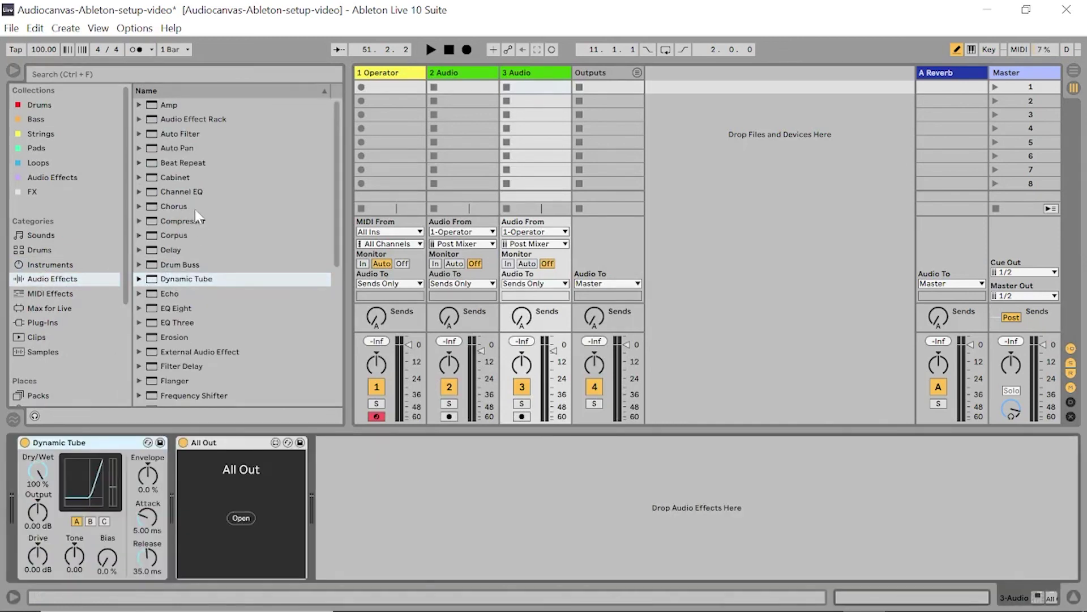
pyautogui.moveTo(184, 206)
pyautogui.mouseDown()
pyautogui.moveTo(45, 436)
pyautogui.moveTo(19, 455)
pyautogui.mouseUp()
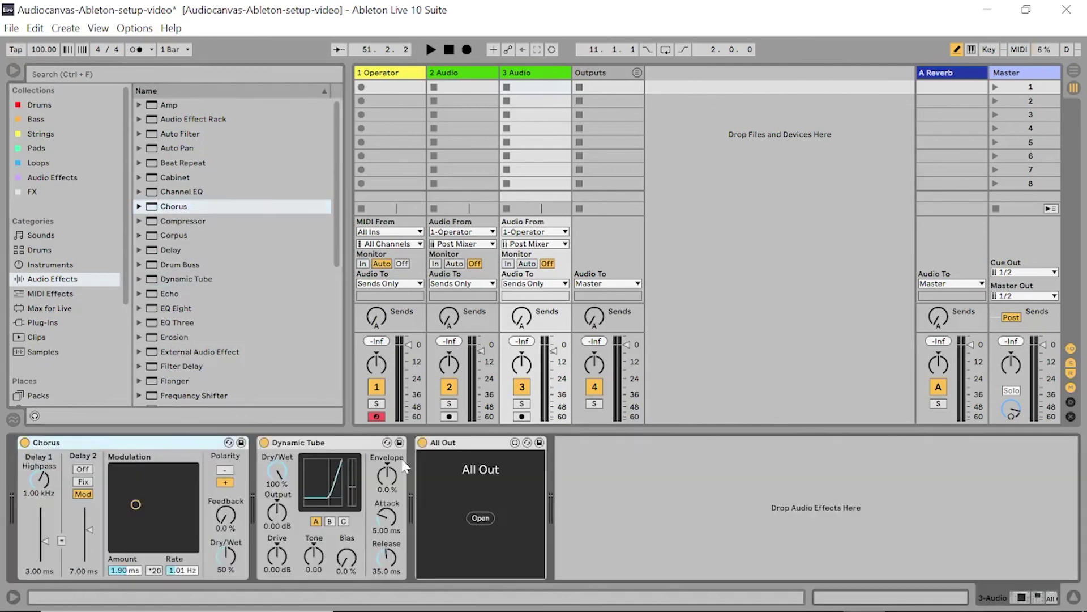